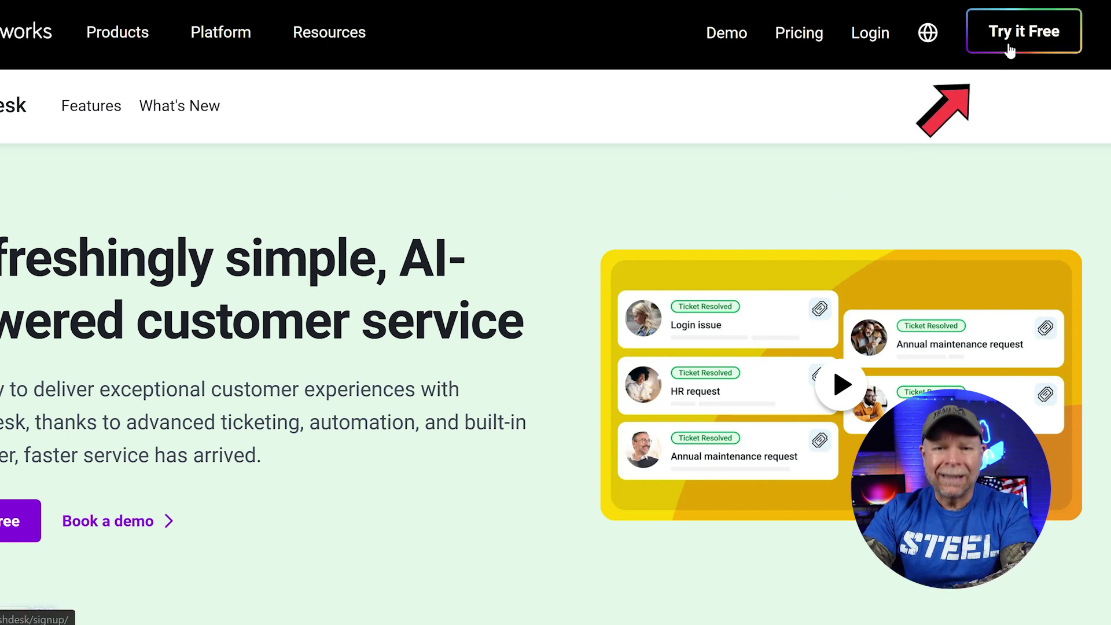
- Start the 14-day free trial sign-up using a Google account
click(674, 362)
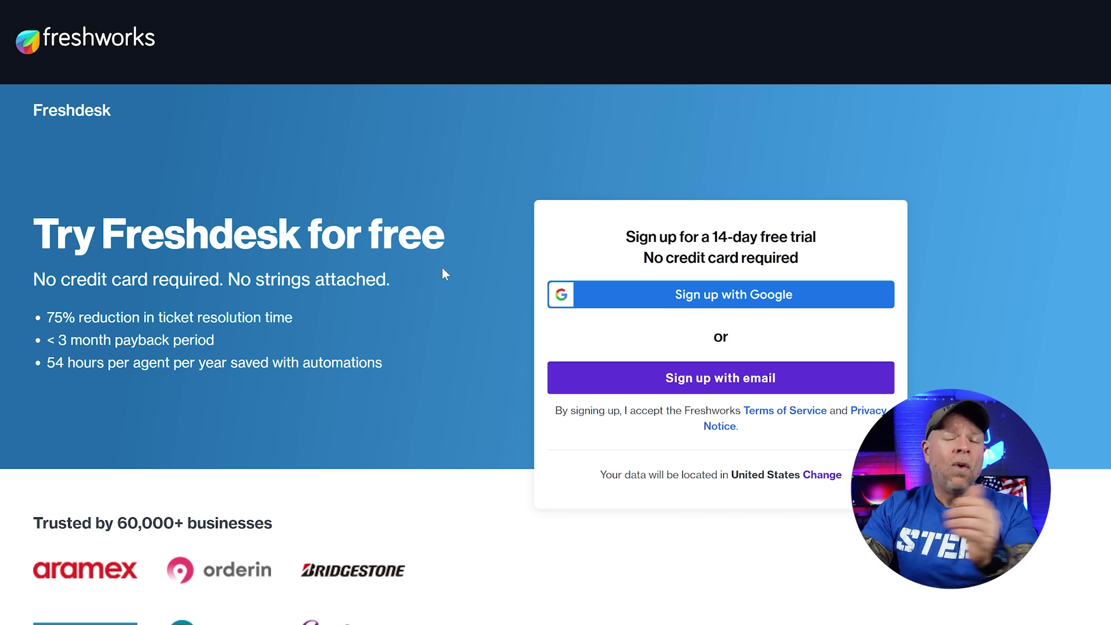
click(715, 289)
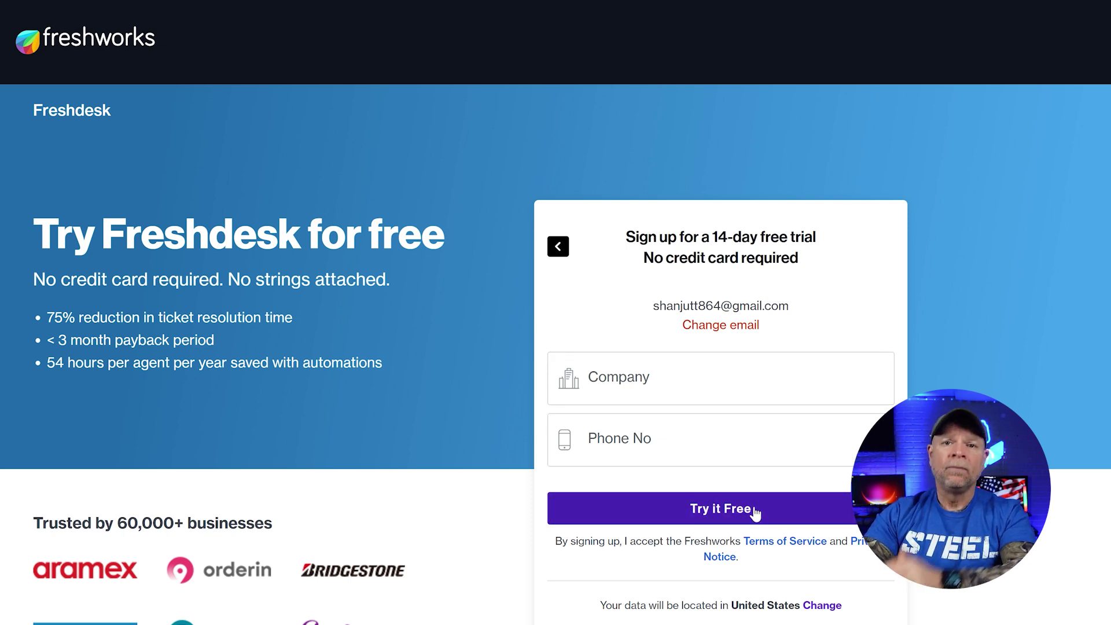
- Submit sign-up details and answer onboarding: 1-10 employees, Software and Internet, previously used Front
click(756, 512)
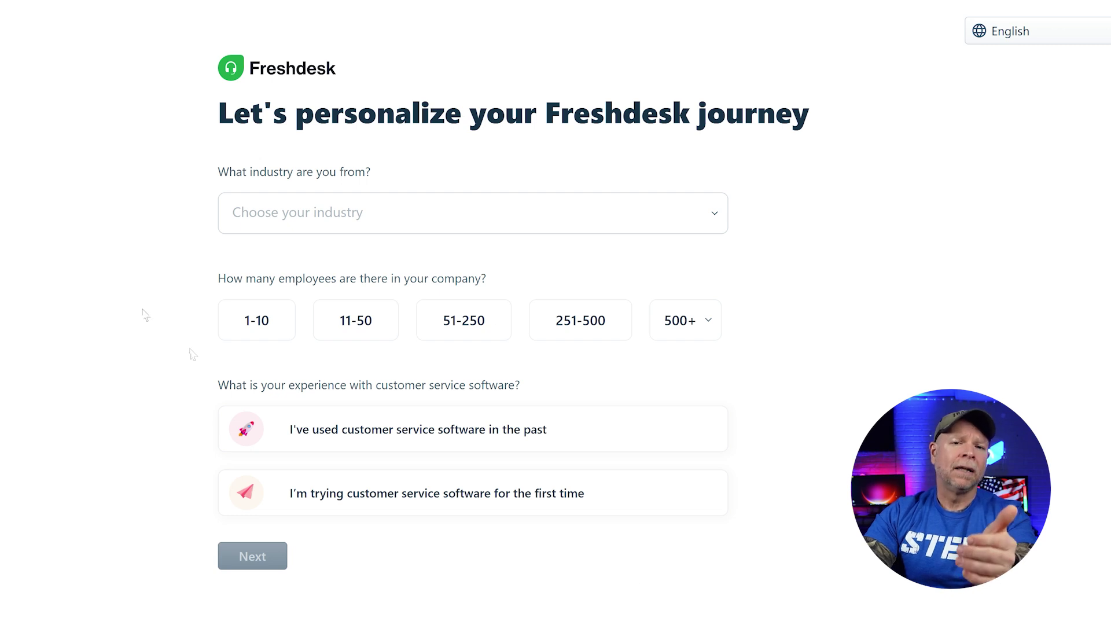
click(271, 327)
click(332, 223)
click(367, 305)
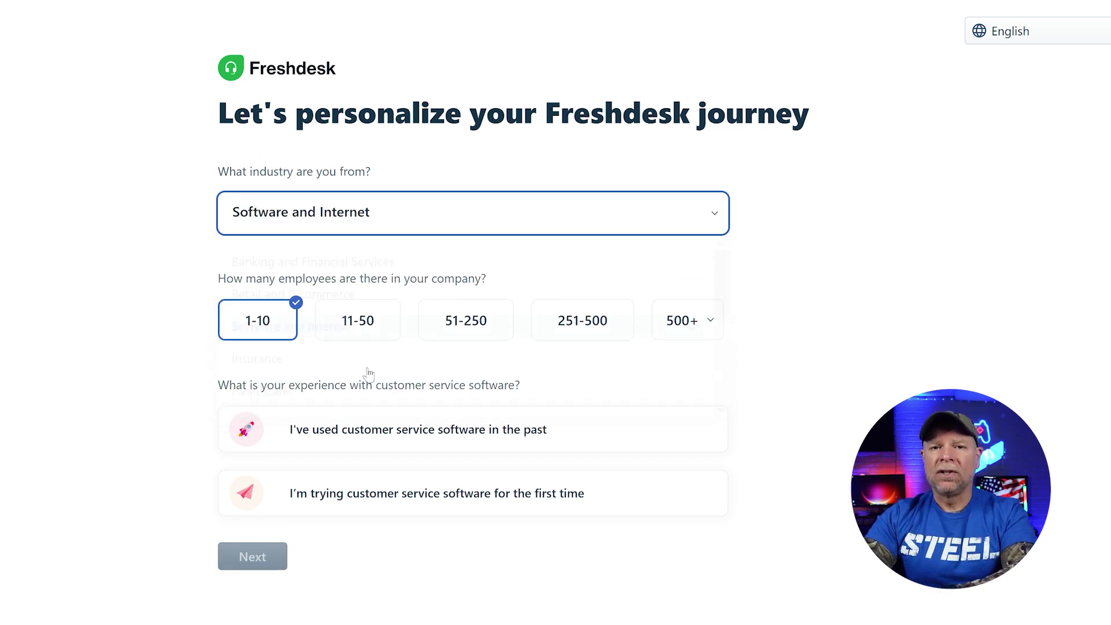
click(366, 425)
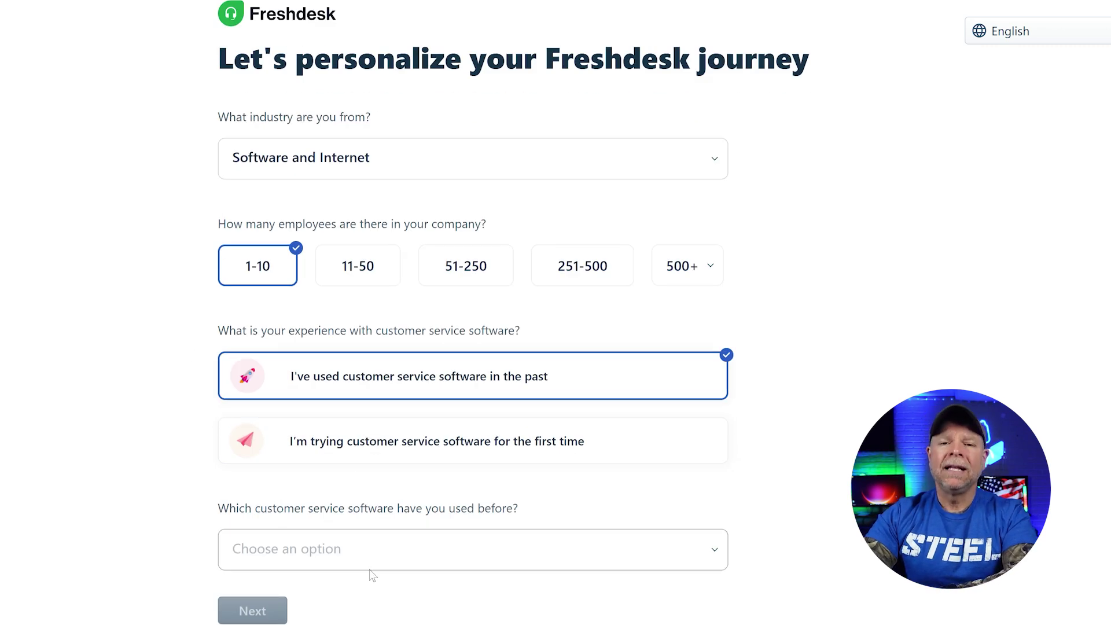
click(383, 547)
click(390, 378)
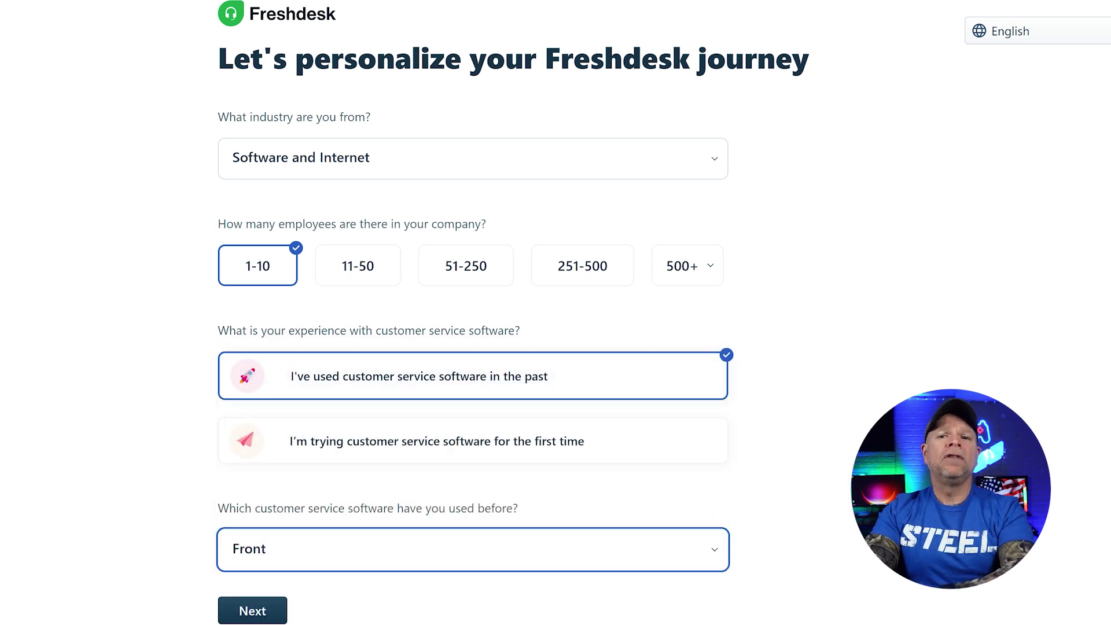
click(278, 610)
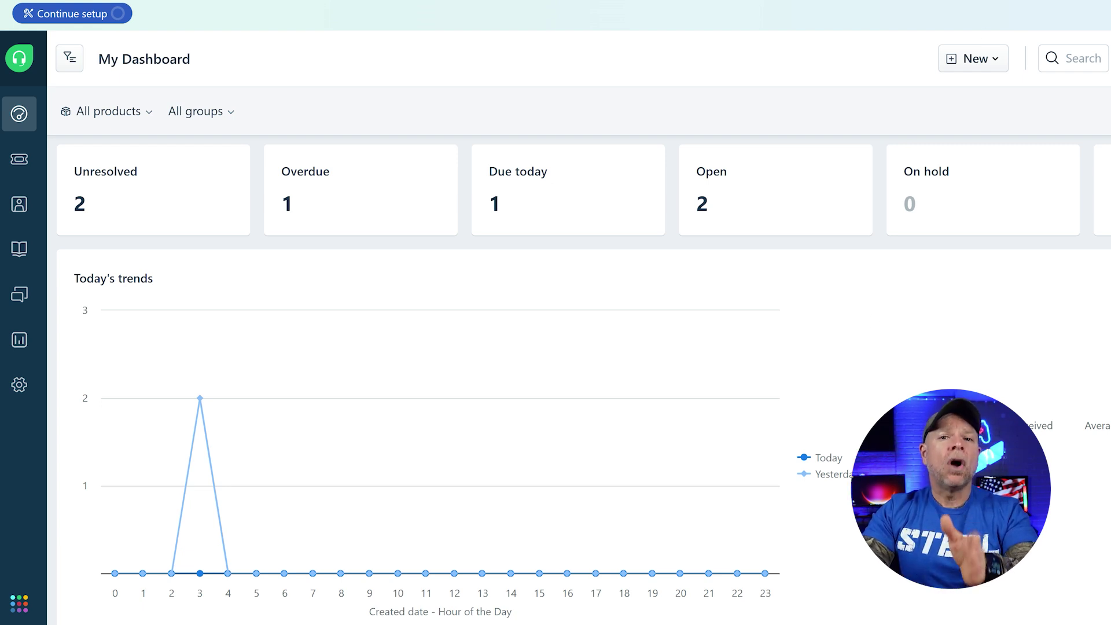
scroll(579, 376, down, 9)
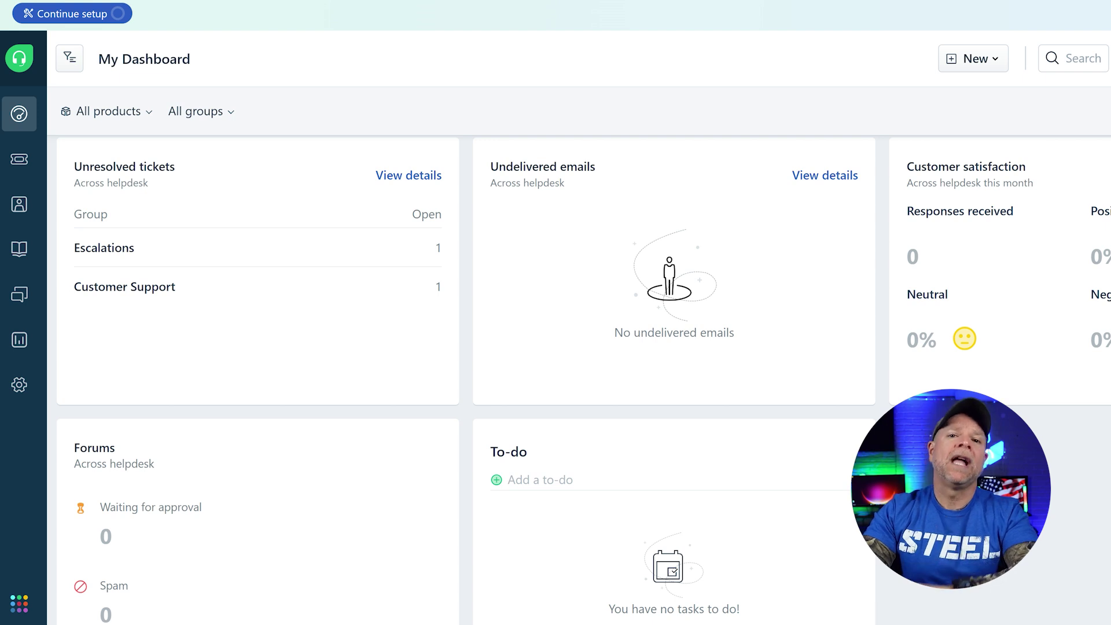
scroll(578, 376, down, 1)
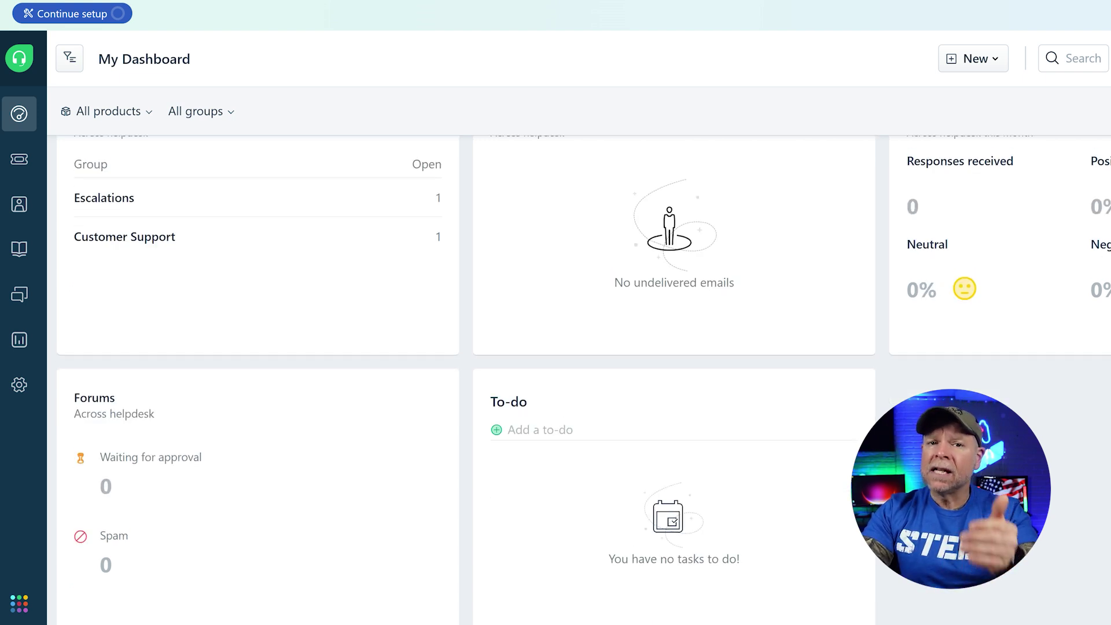
scroll(579, 376, up, 8)
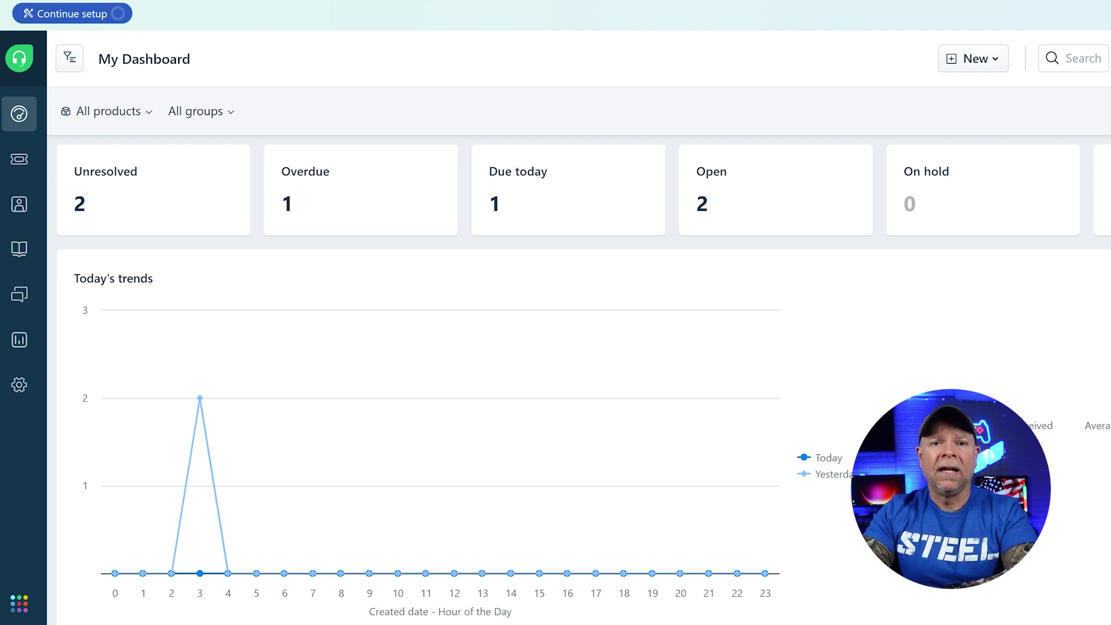
- Open the All tickets list, check the New menu, and bring up layout choices
click(21, 160)
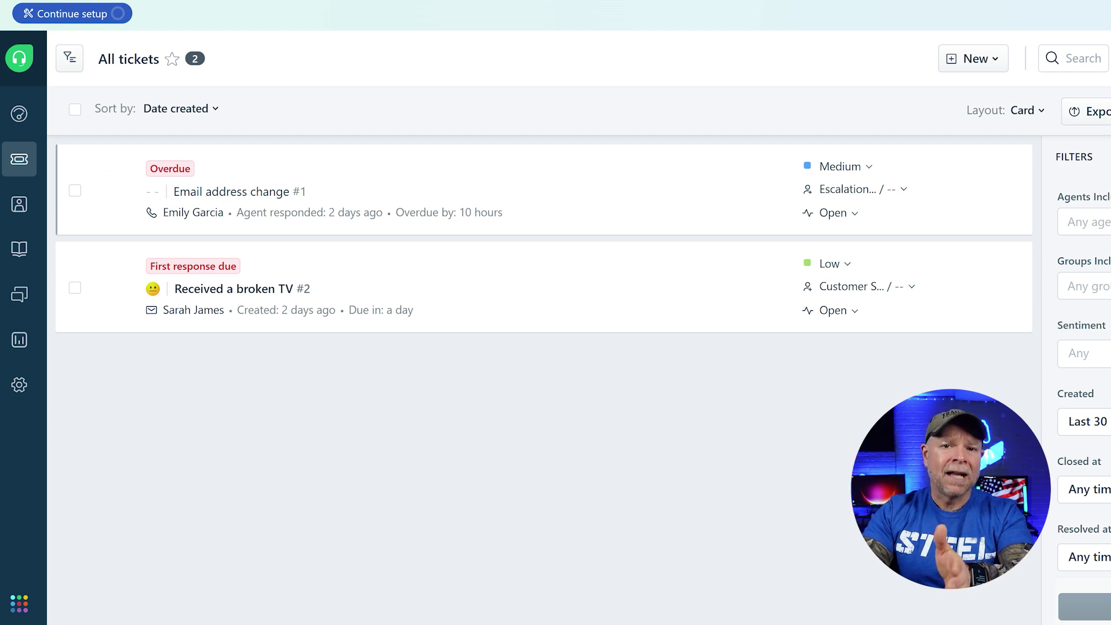
click(980, 64)
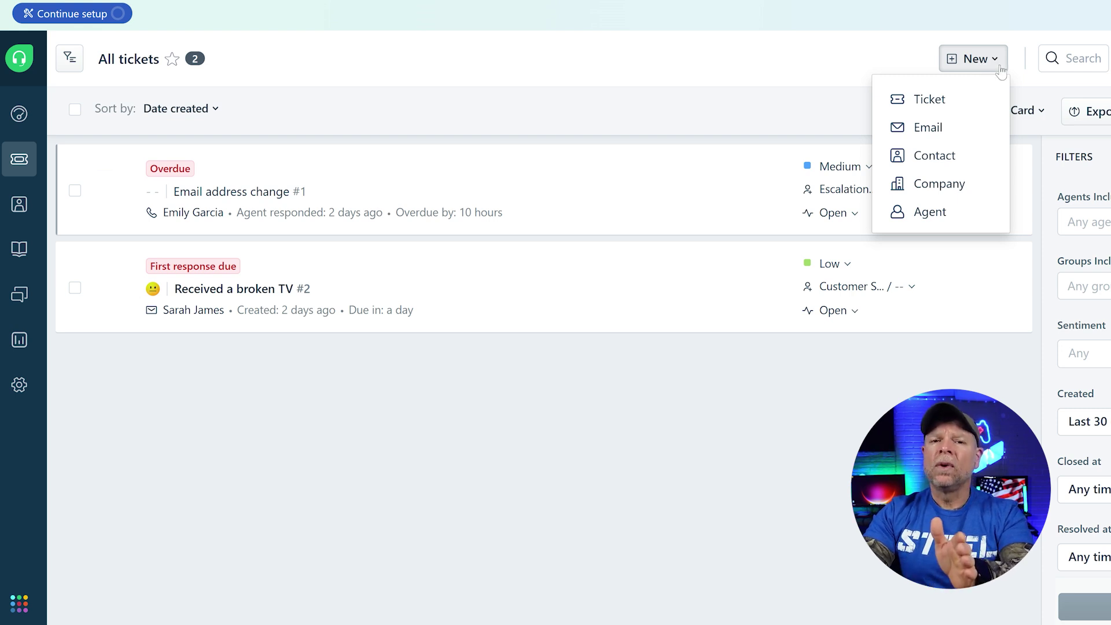
click(984, 59)
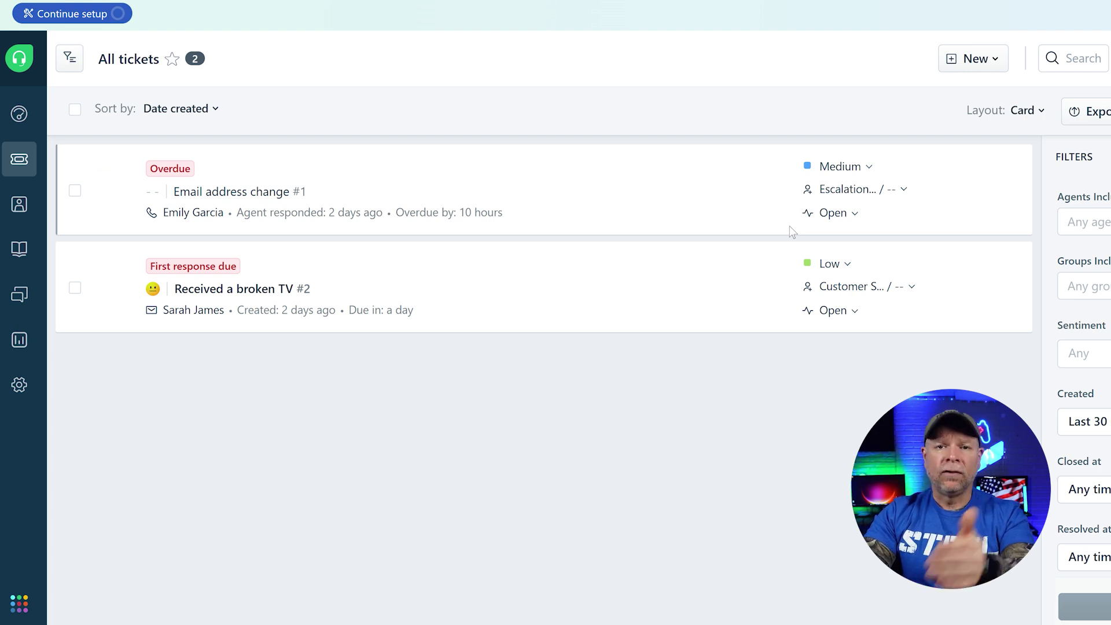
click(1032, 115)
- Switch the ticket list to Table layout and select all tickets
click(1000, 202)
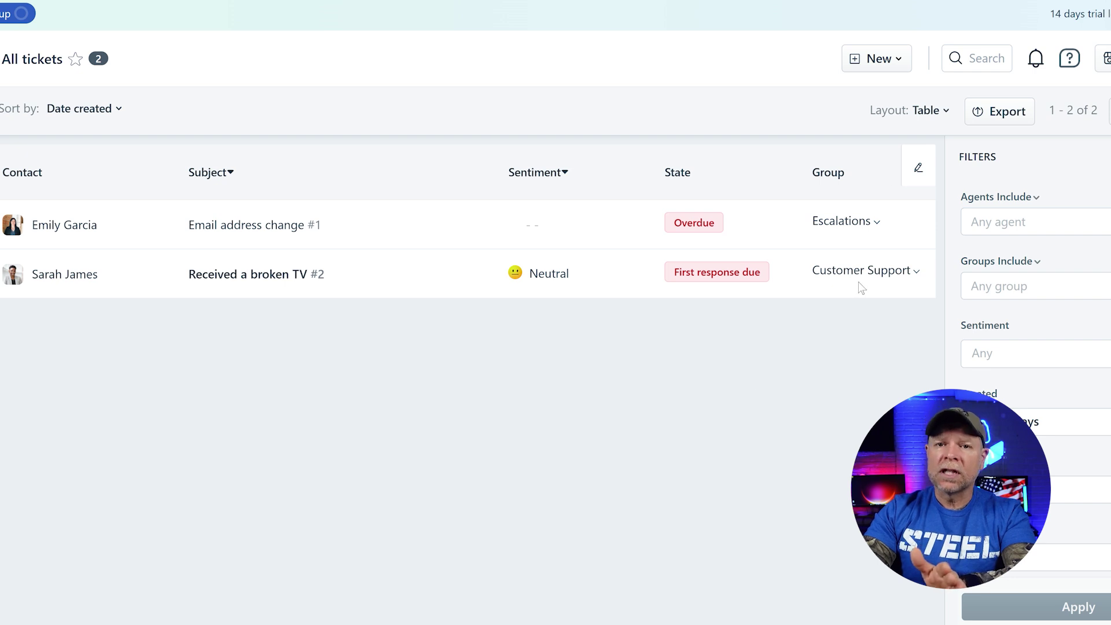
click(1, 172)
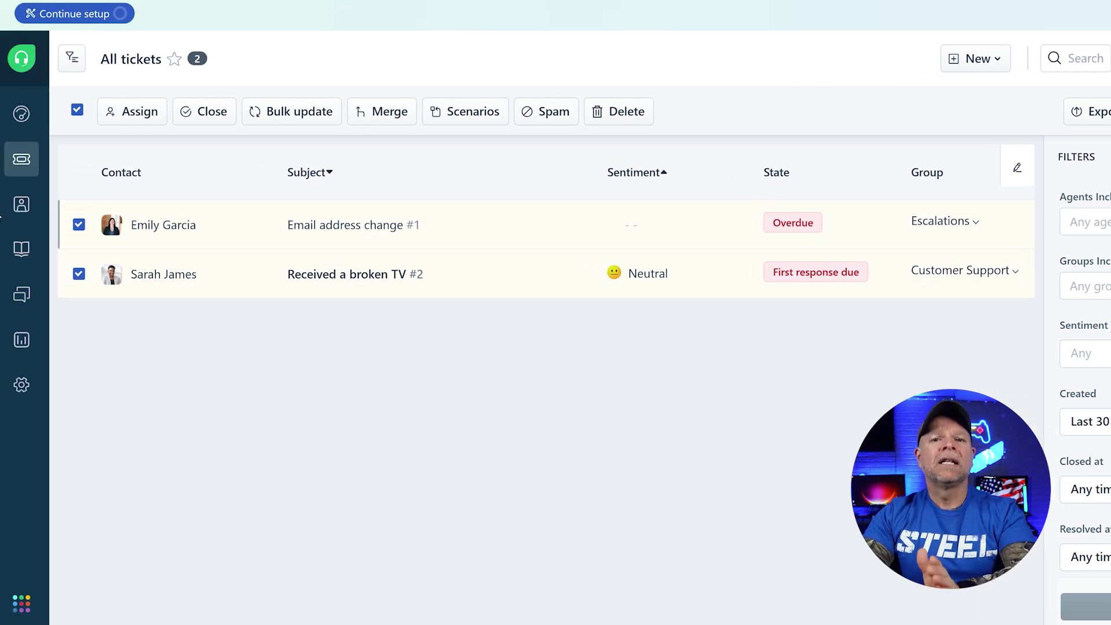
- Open the Contacts list from the sidebar flyout, then move on to the knowledge base
mouse_move(22, 204)
click(84, 211)
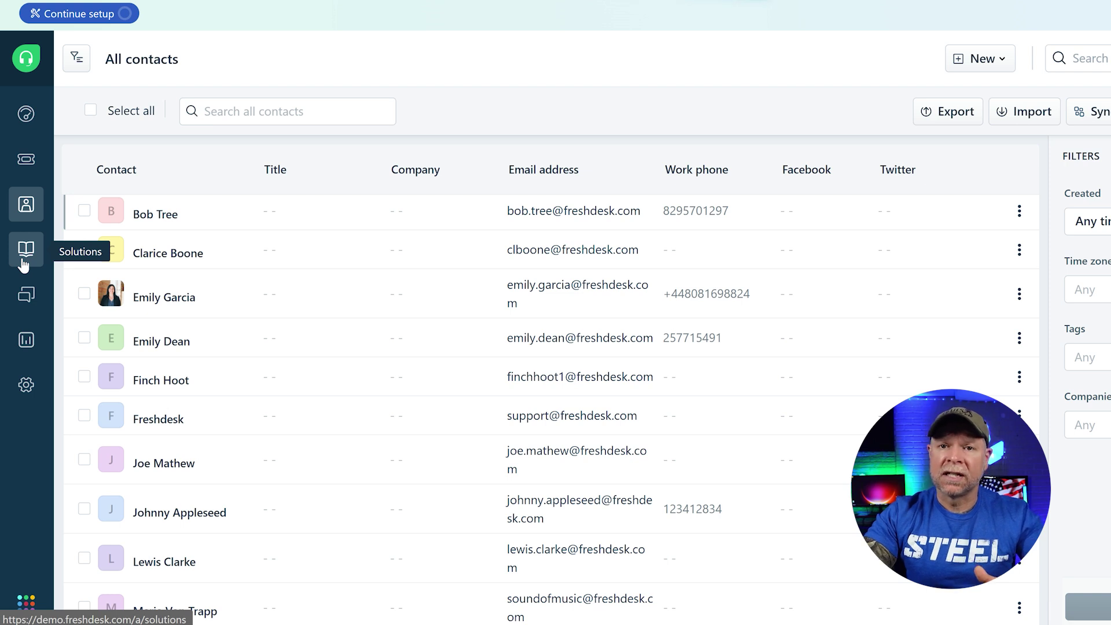
click(23, 263)
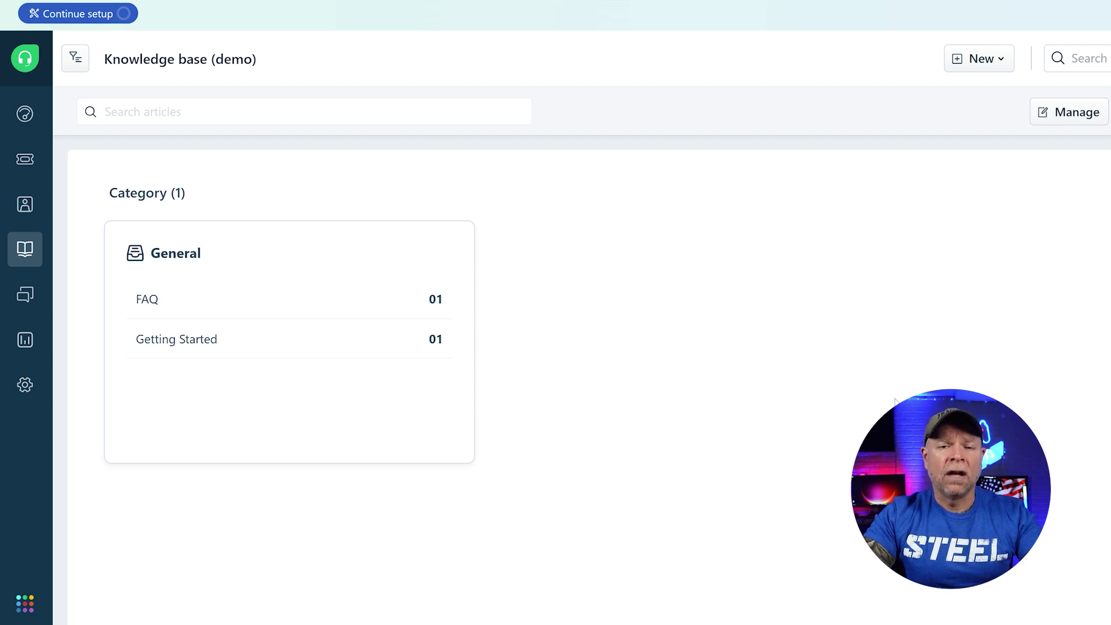
- Go to the community Forums page
click(26, 296)
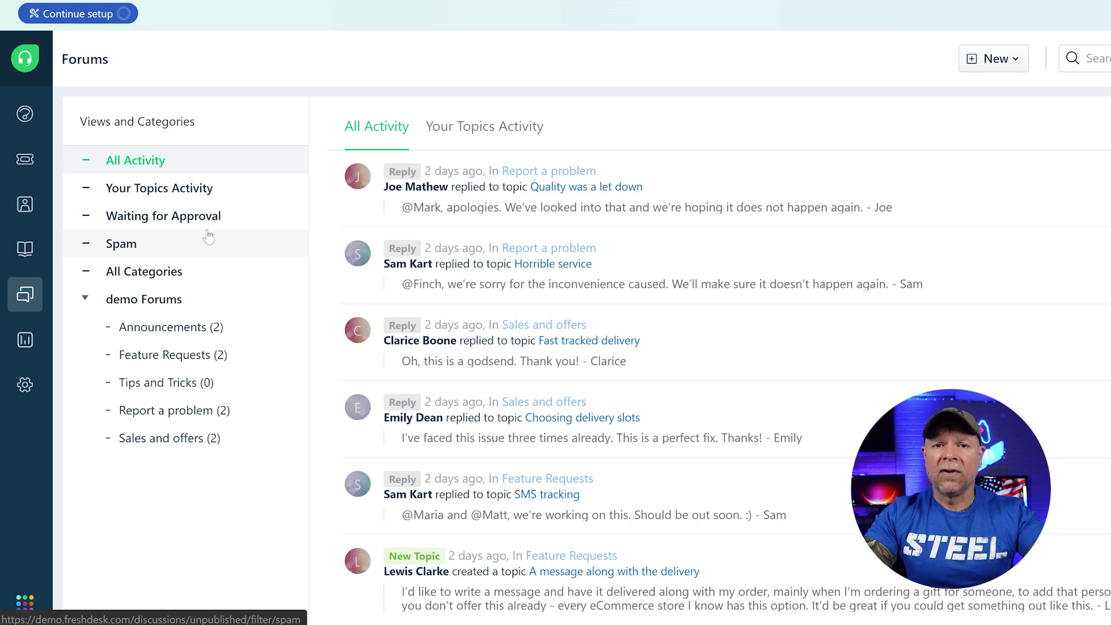
scroll(824, 324, down, 4)
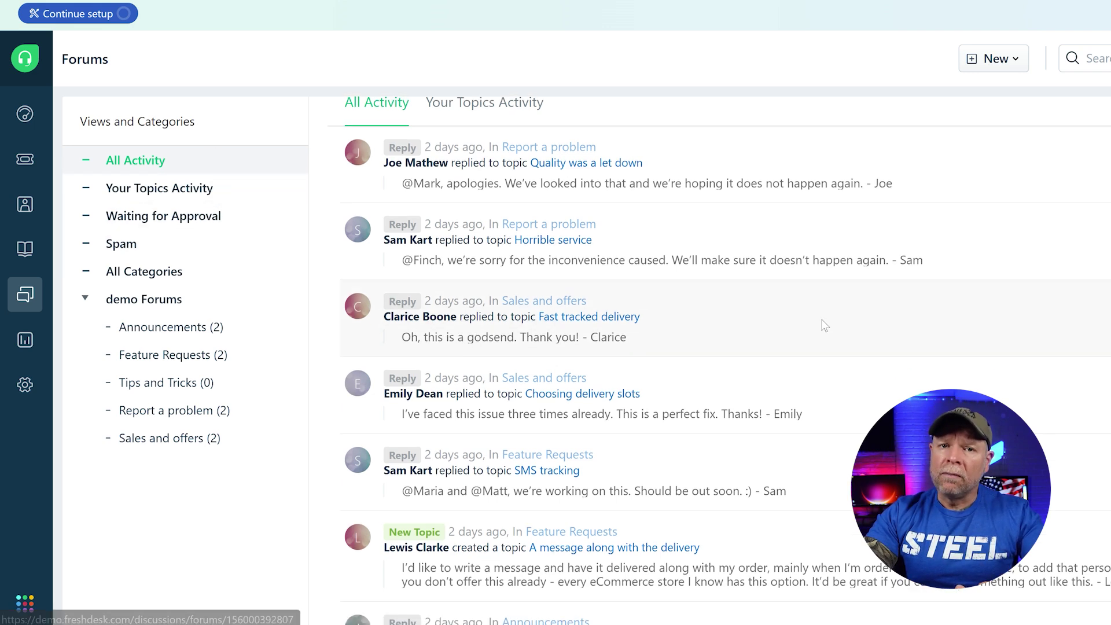
scroll(824, 326, up, 4)
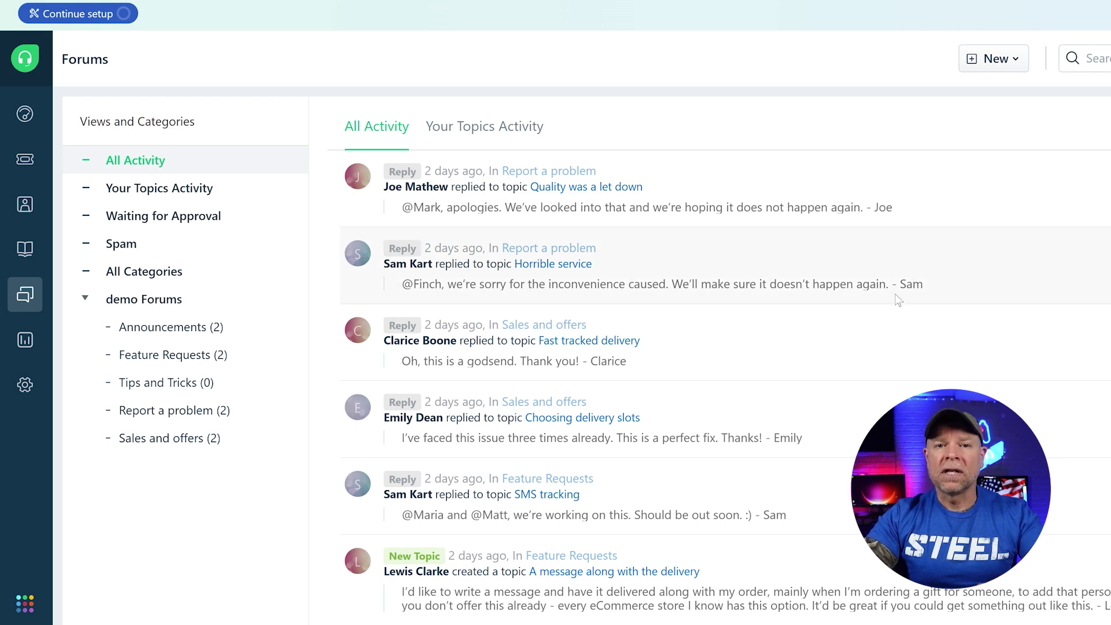
- Browse the Analytics reports, then open Analytics Settings showing no configured schedules
click(25, 341)
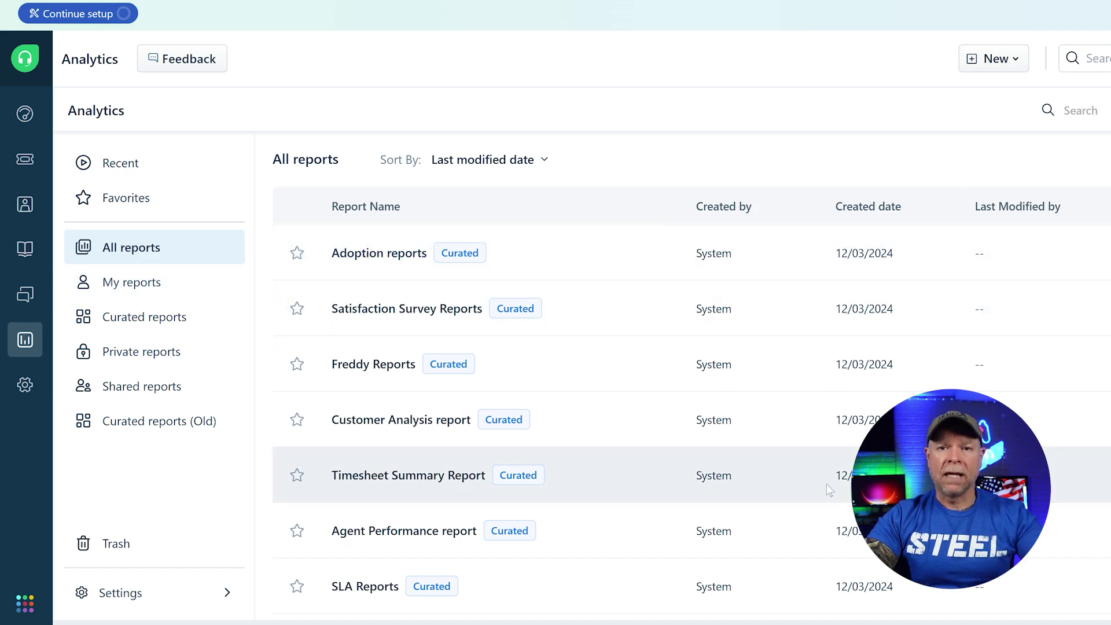
scroll(828, 490, down, 3)
scroll(826, 489, up, 3)
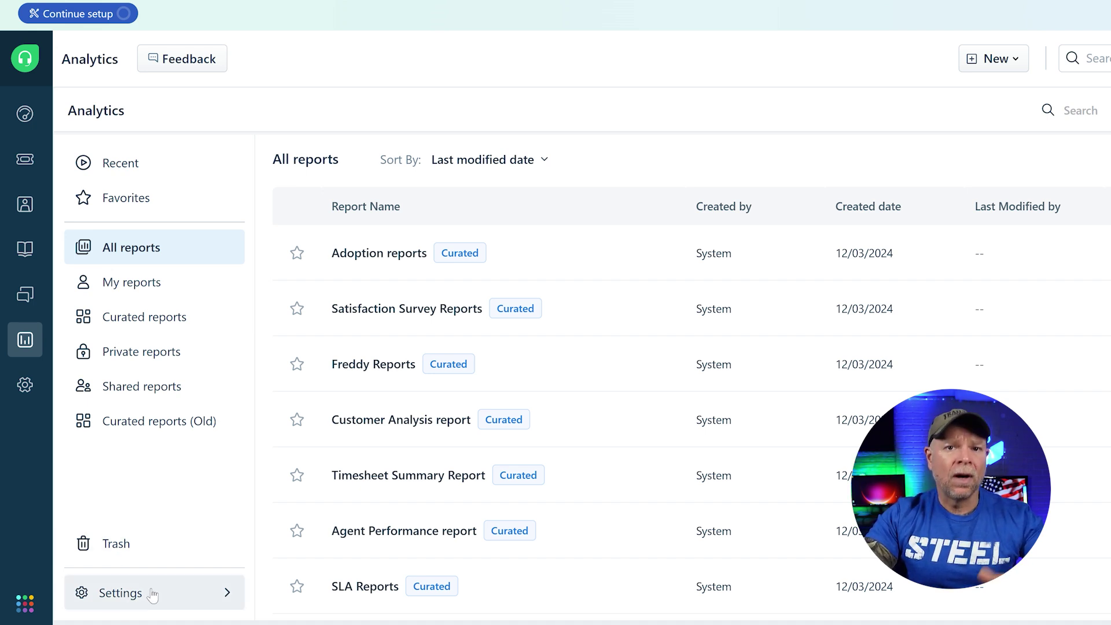
click(227, 594)
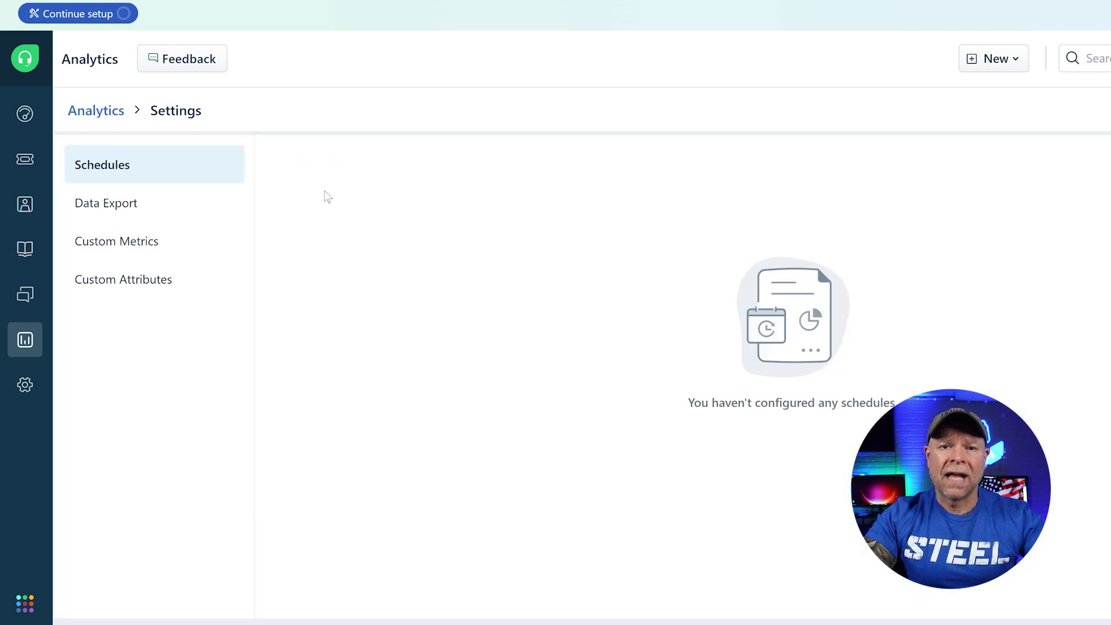
- Open the Admin page and scroll through its Freddy, Team and Channels categories
click(25, 384)
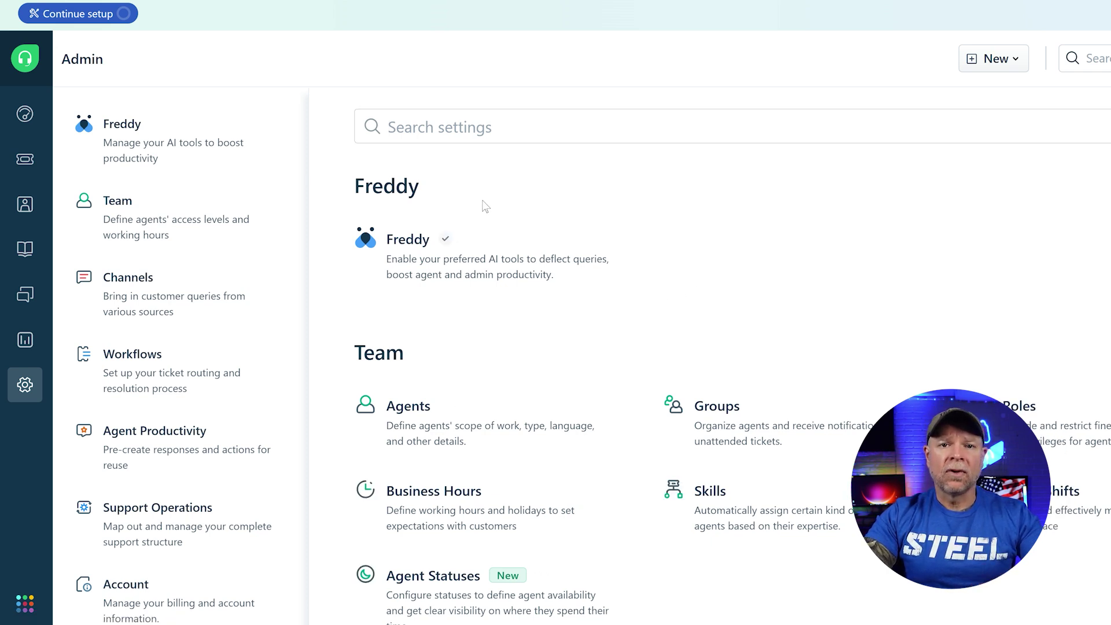
scroll(700, 281, down, 4)
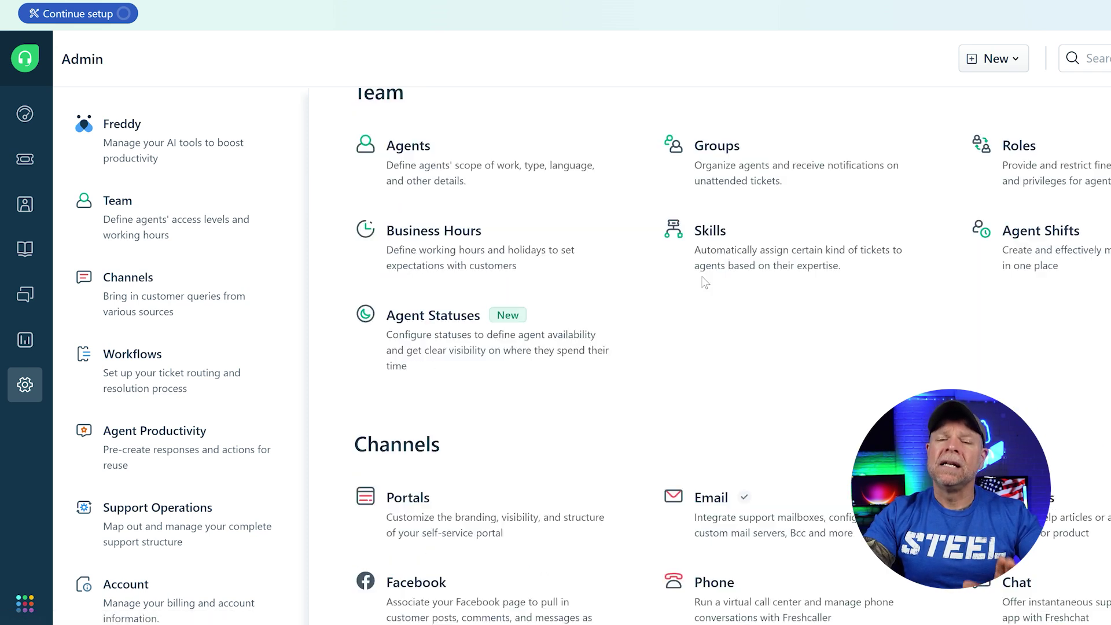
scroll(704, 282, down, 8)
scroll(704, 282, up, 12)
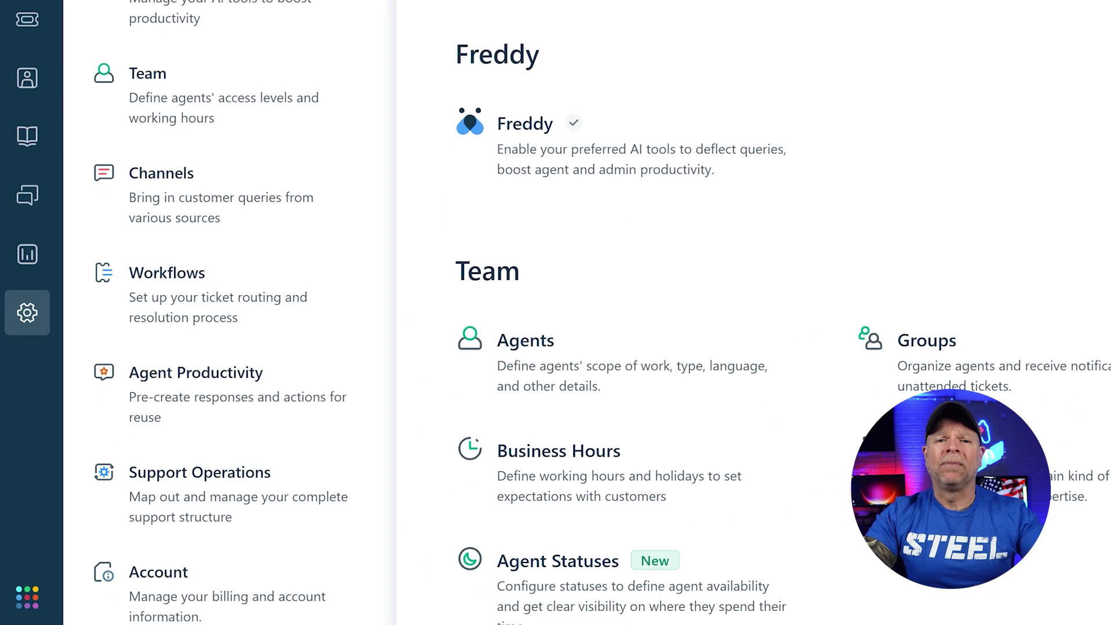
- Open the Freshworks Switcher and scroll the Explore Other Products list
click(19, 603)
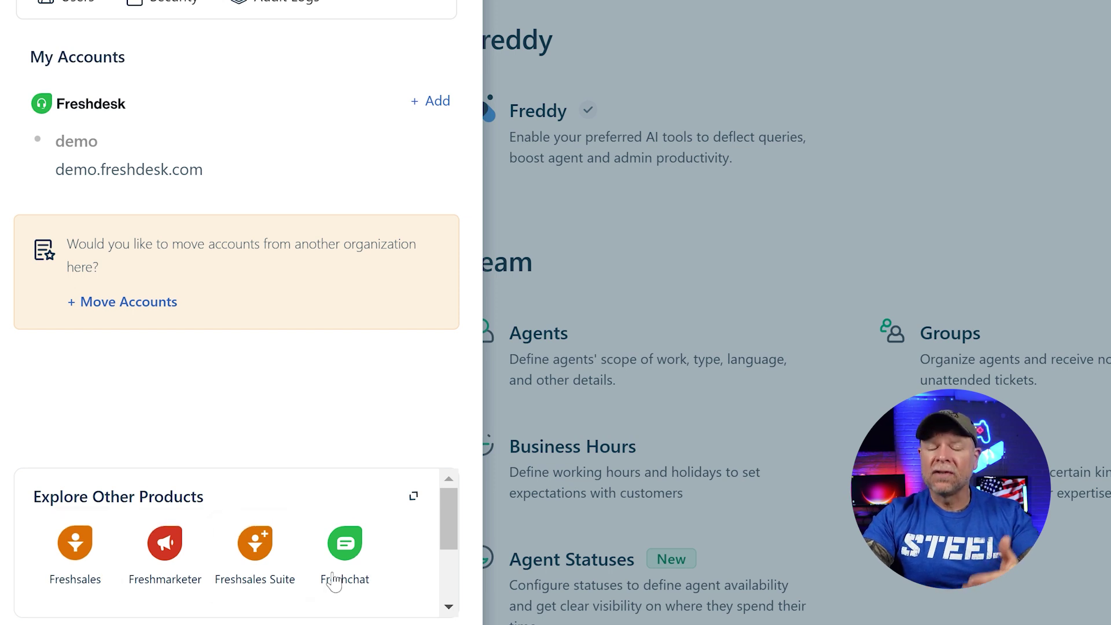
mouse_move(454, 538)
mouse_down()
mouse_move(455, 581)
mouse_move(471, 533)
mouse_up()
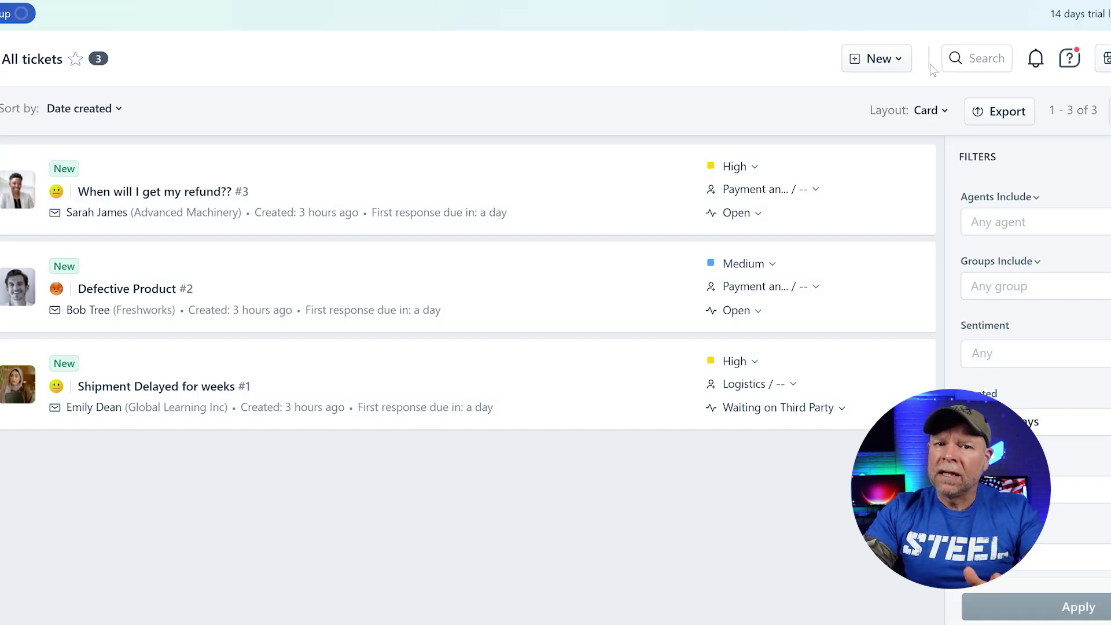
- Start creating a new ticket from the tickets list
click(896, 63)
- Create ticket 'assist in features' as a low-priority phone Feature Request from a new contact
click(872, 103)
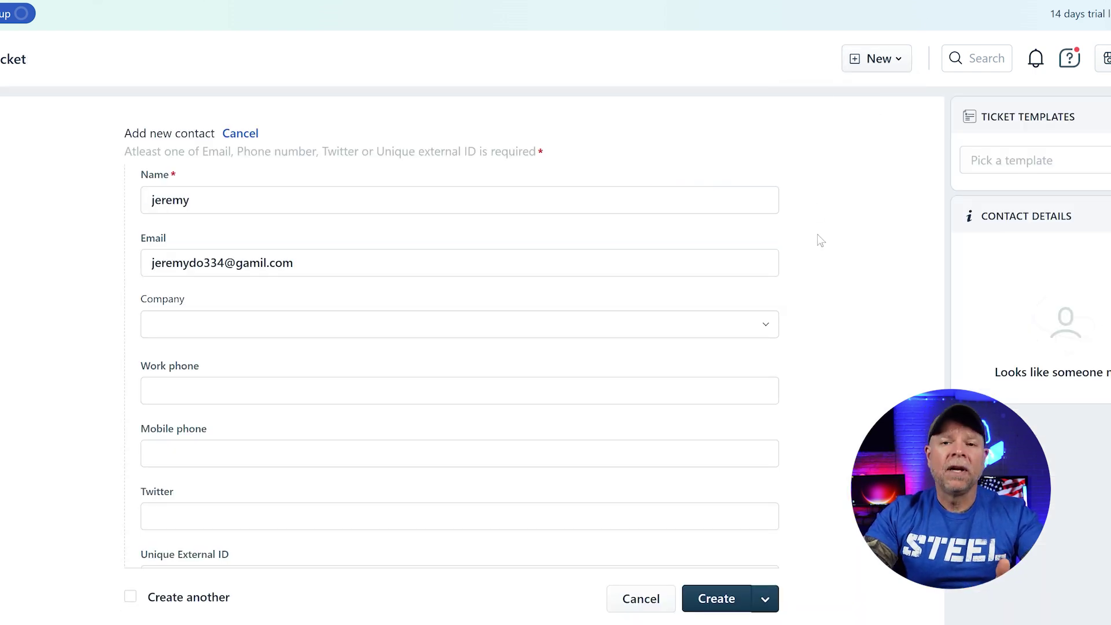
scroll(818, 235, down, 7)
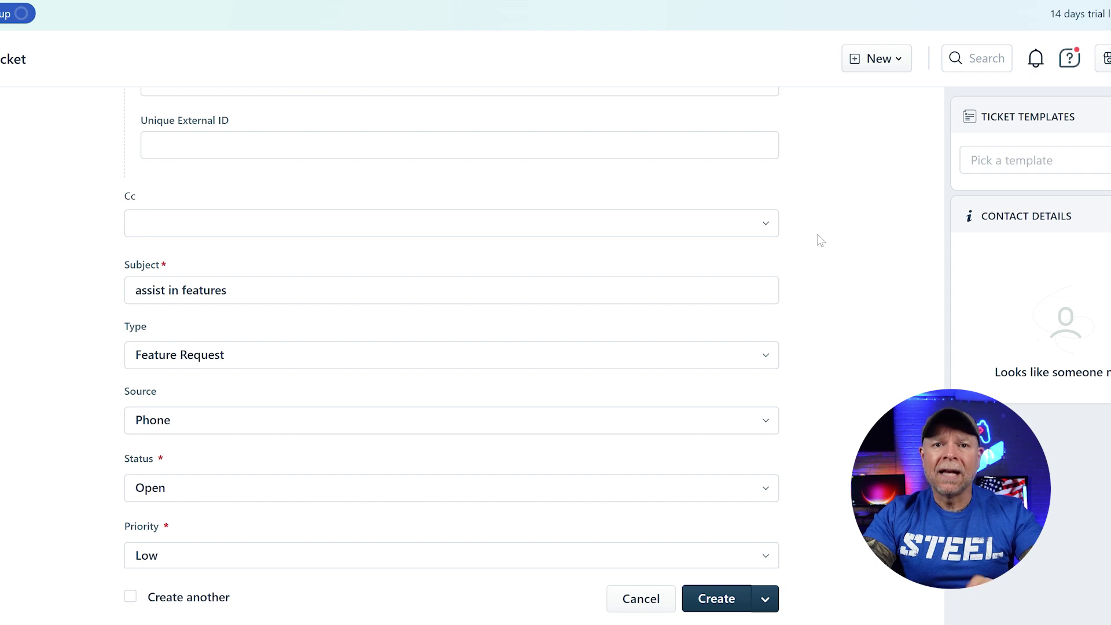
scroll(818, 235, down, 7)
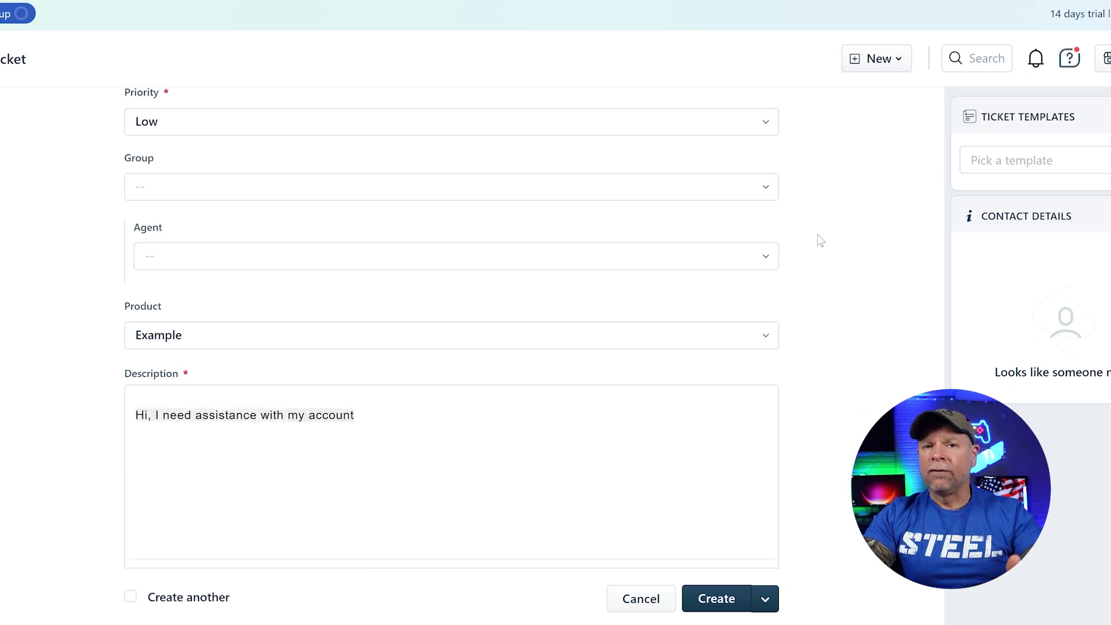
scroll(817, 235, down, 4)
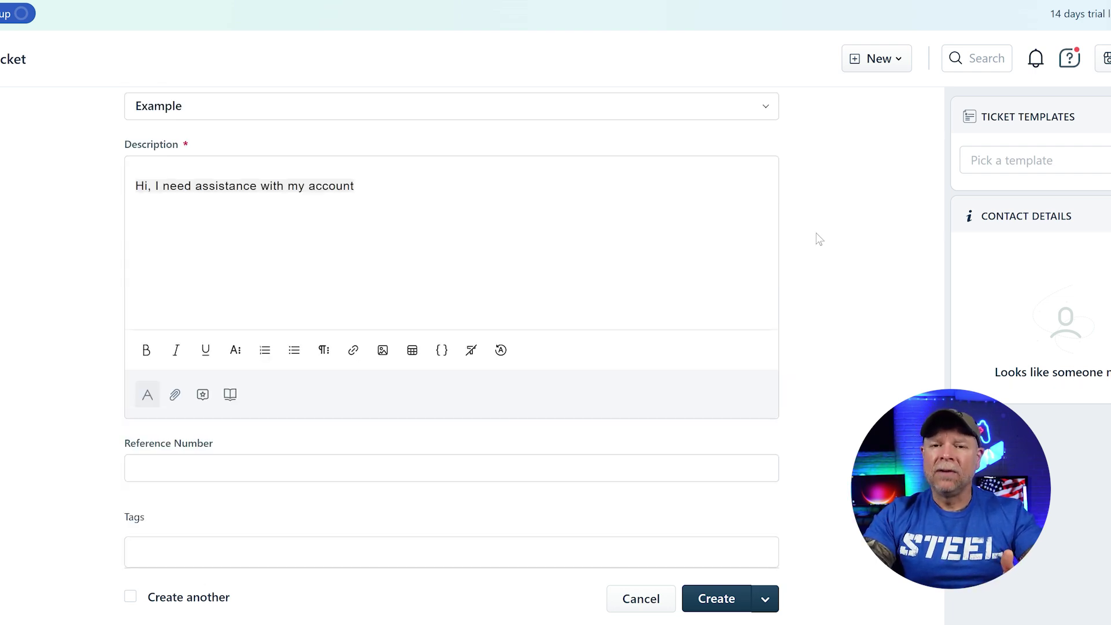
click(737, 599)
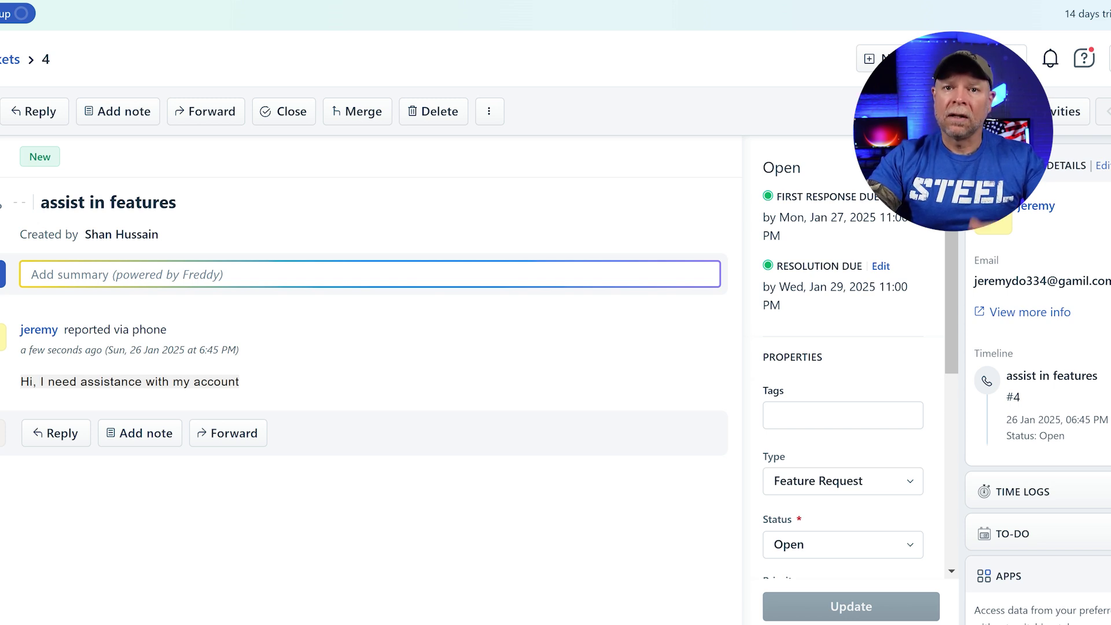
- Scroll through ticket #4's Properties panel to review its status, priority and product
scroll(868, 397, down, 2)
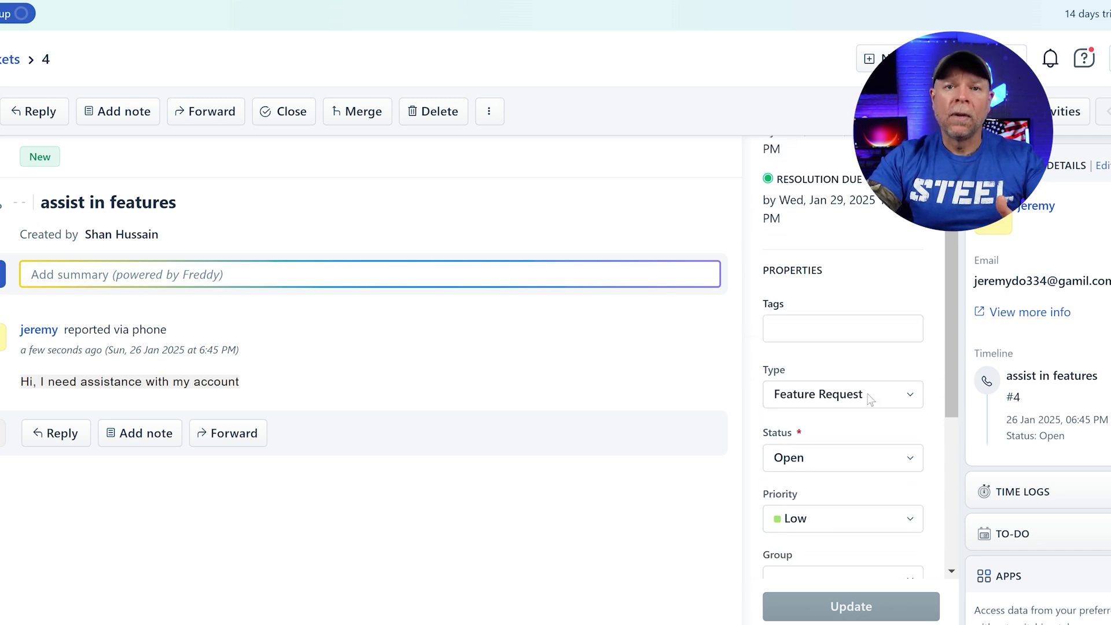
scroll(869, 399, down, 5)
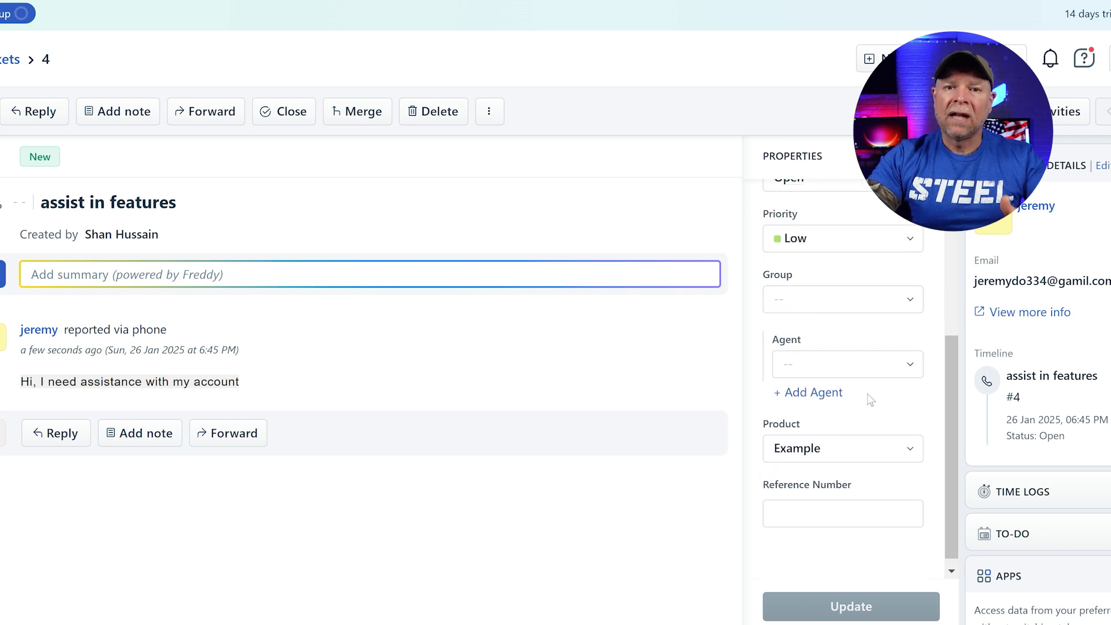
scroll(870, 400, up, 5)
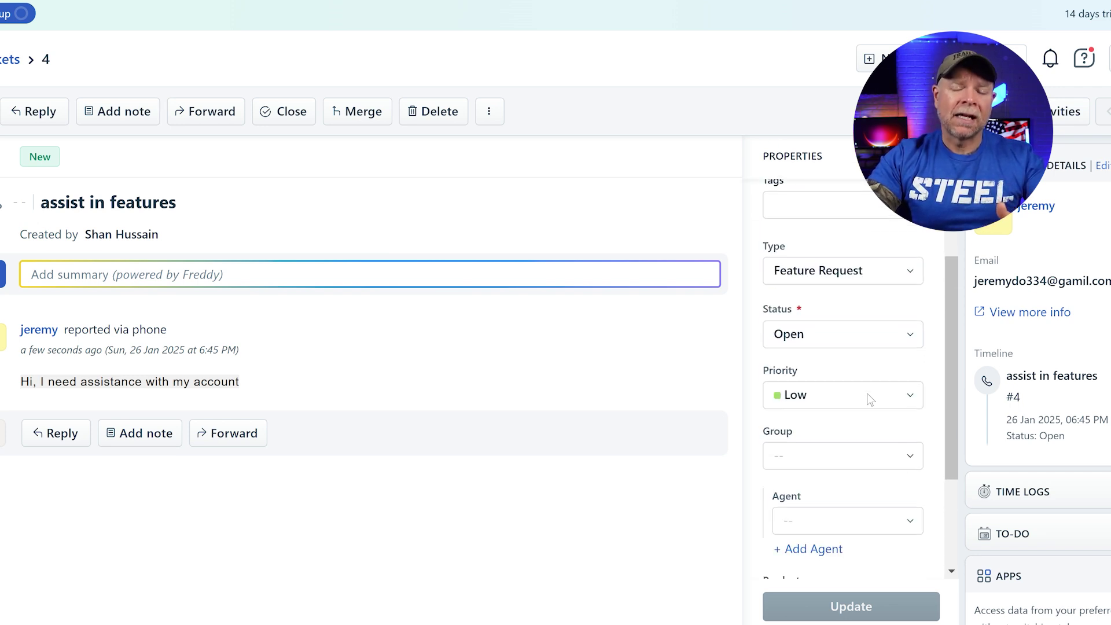
scroll(867, 399, up, 3)
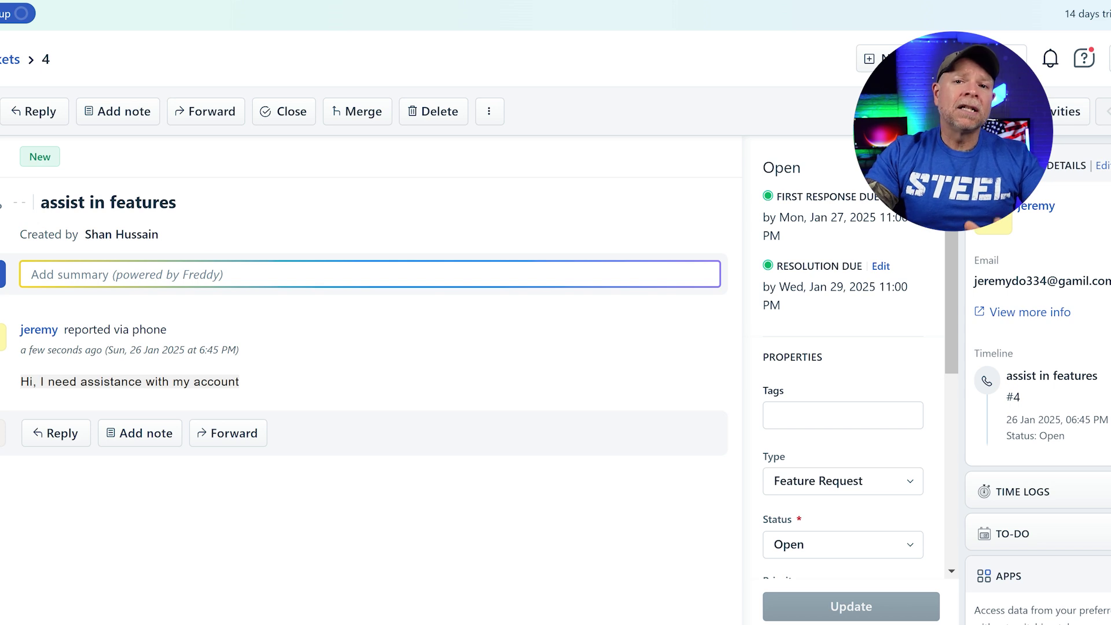